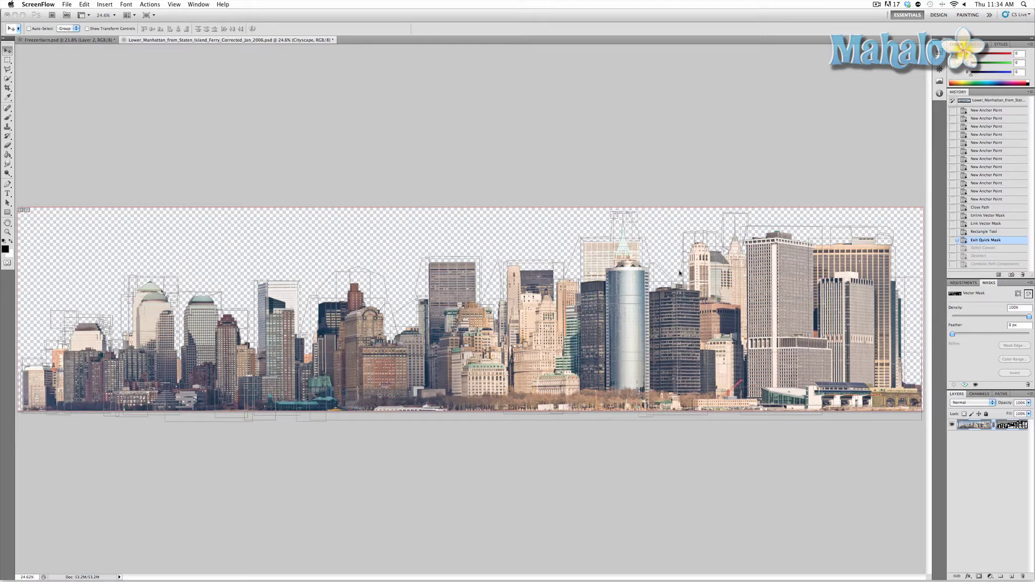
- Return to the Manhattan skyline document and pick the Path Selection Tool for whole paths
left_click(60, 41)
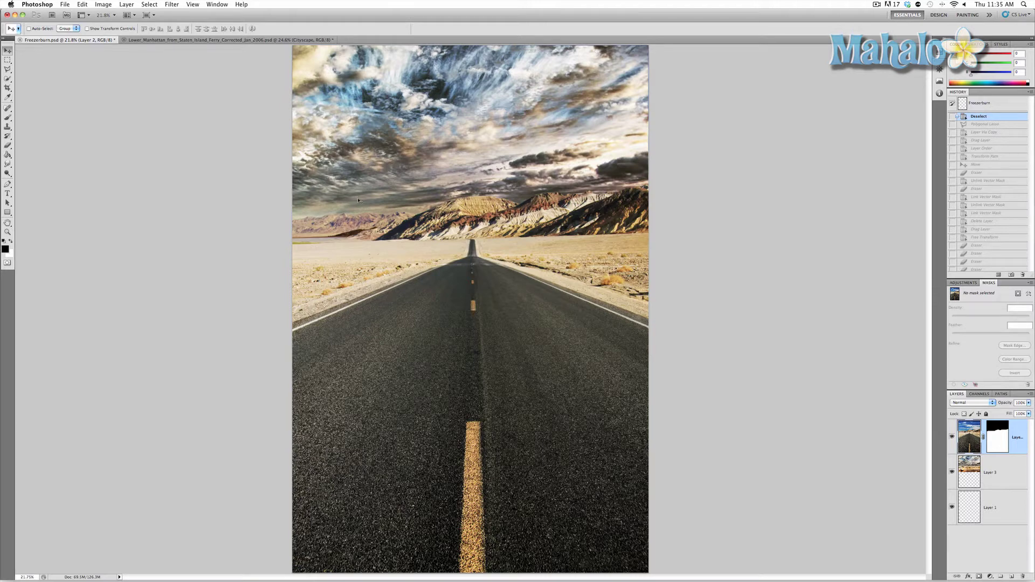
left_click(203, 41)
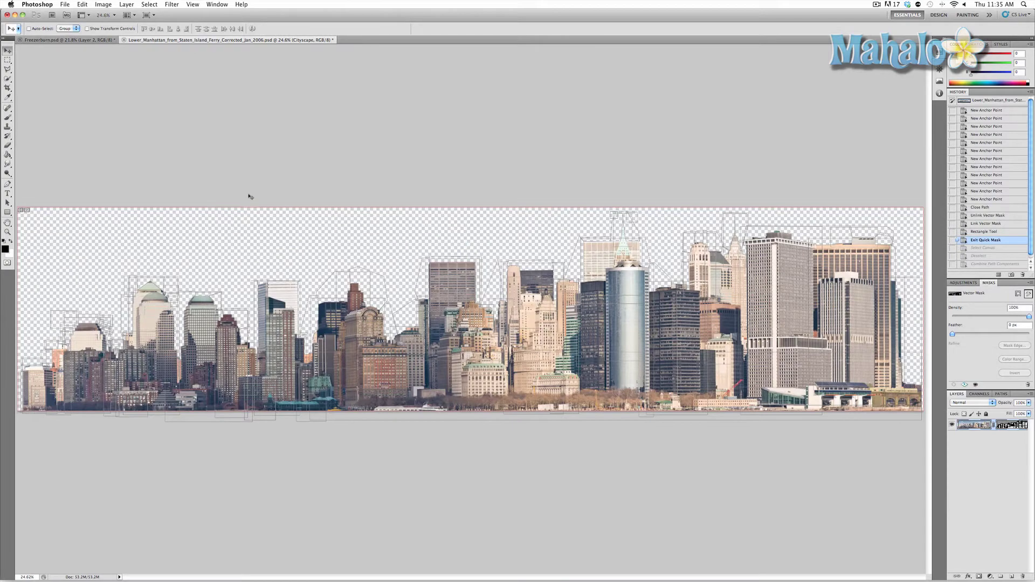
left_click(7, 201)
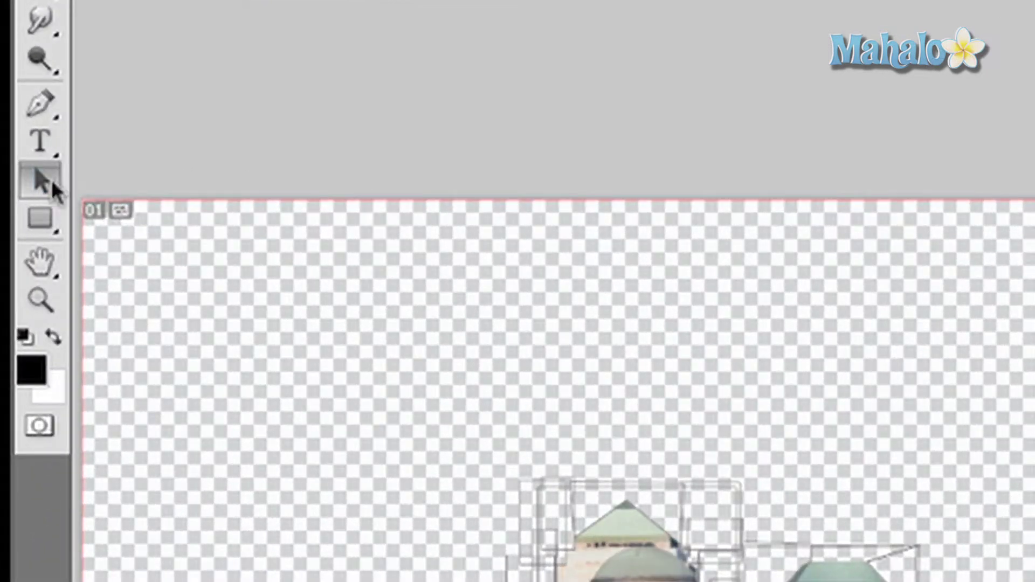
left_click(40, 171)
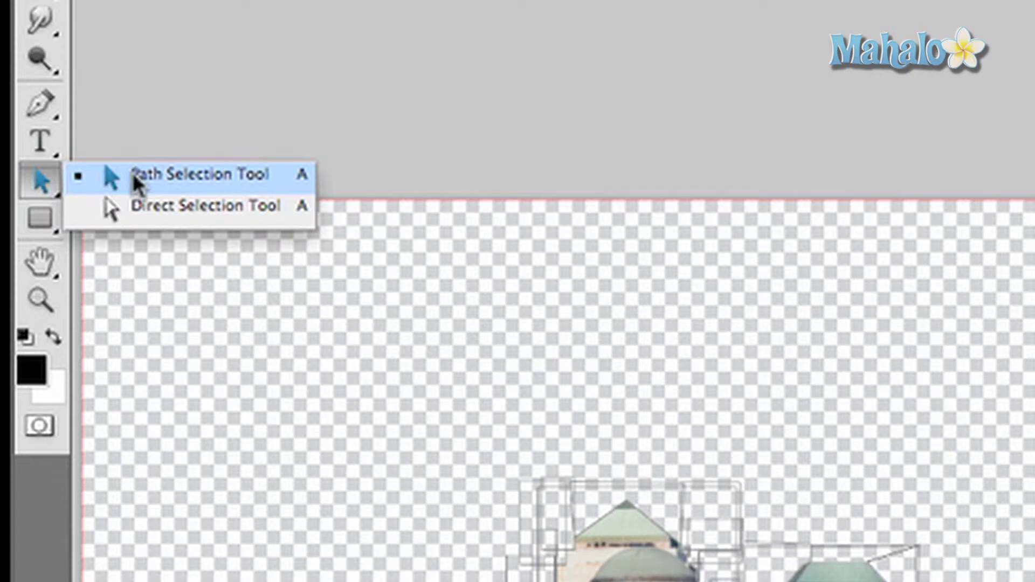
left_click(132, 173)
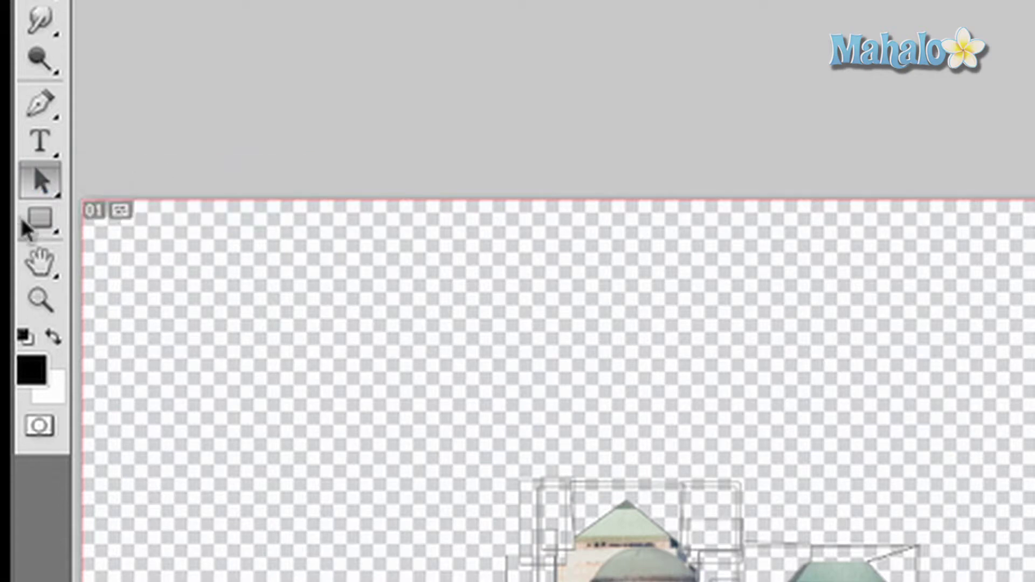
left_click(26, 182)
left_click(87, 211)
left_click(39, 181)
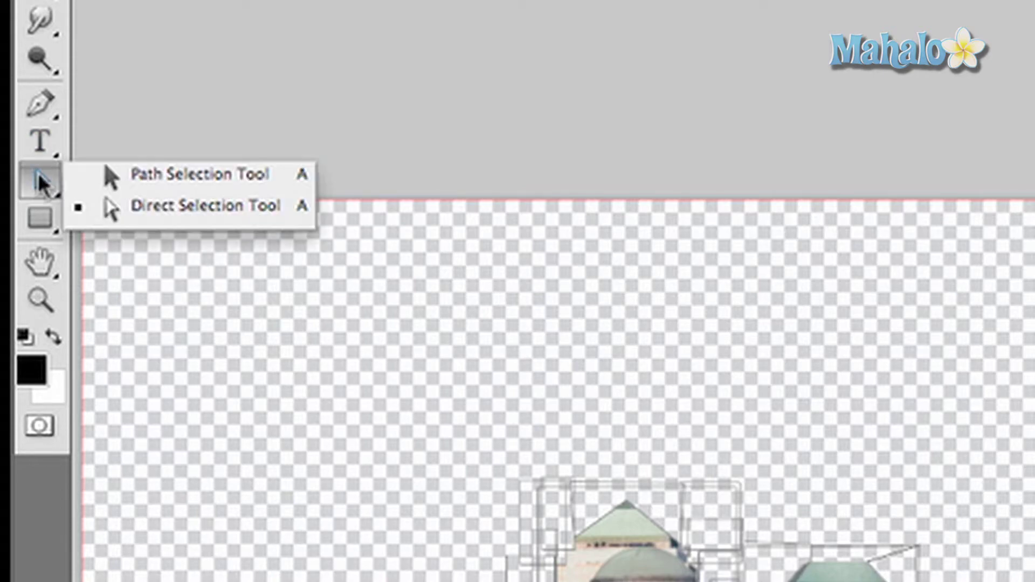
left_click(102, 177)
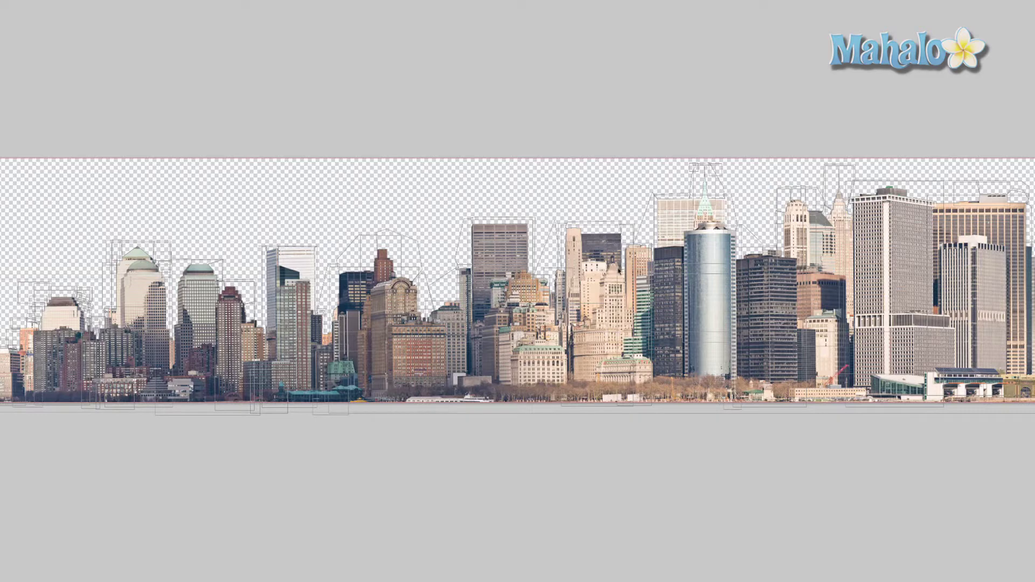
- Select every skyline mask path, combine them into one shape, and deselect
key("ctrl+a")
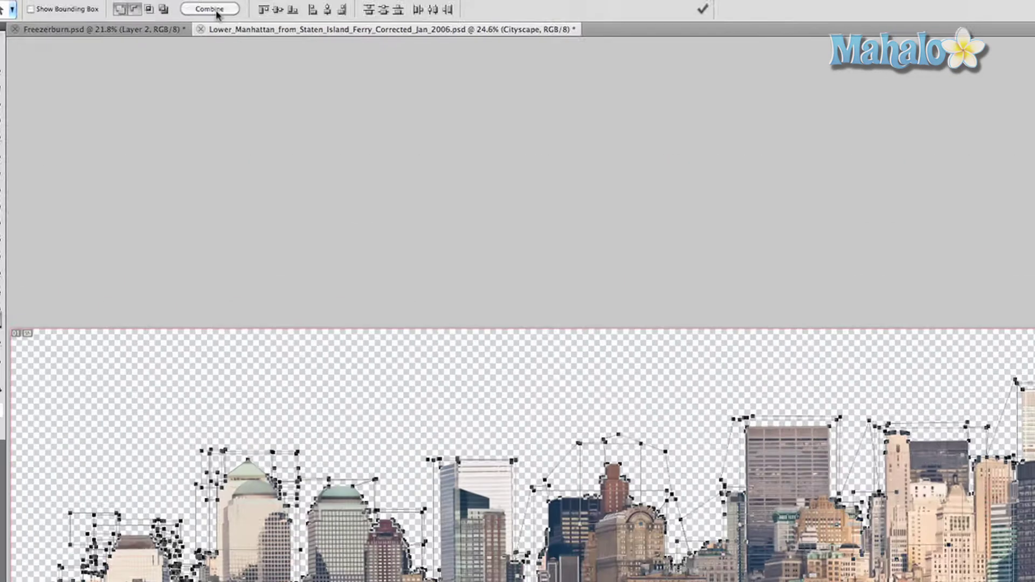
left_click(300, 69)
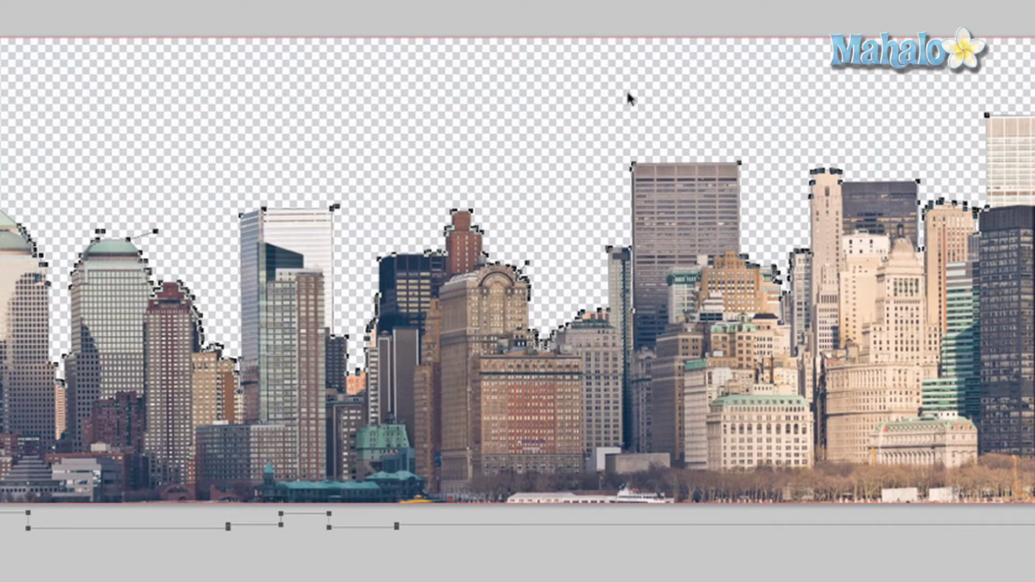
left_click(797, 134)
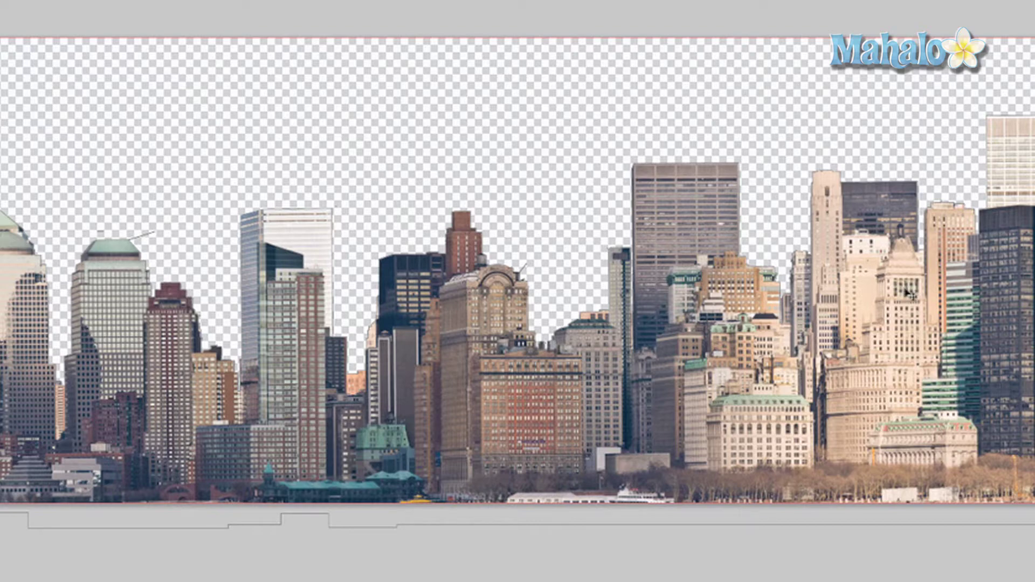
- Drag the Cityscape layer into Freezerburn.psd and position it along the bottom edge
left_click_drag(911, 294, 178, 0)
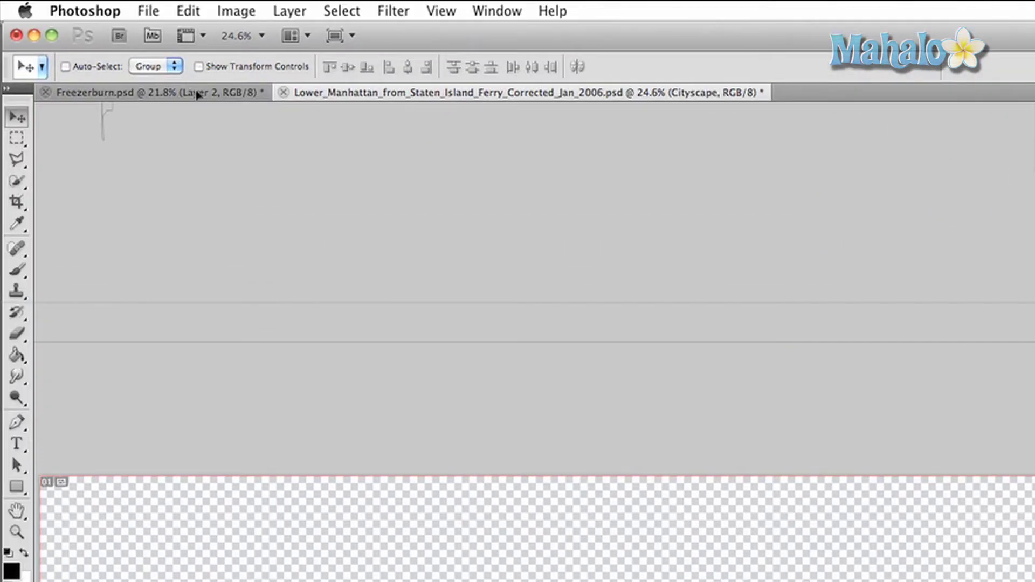
left_click_drag(197, 94, 512, 224)
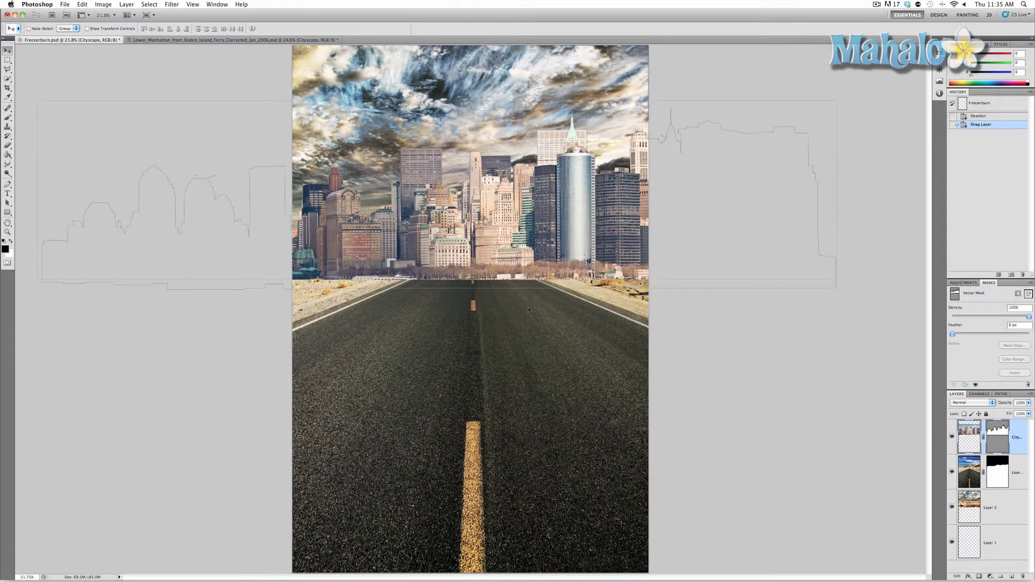
left_click_drag(529, 309, 542, 476)
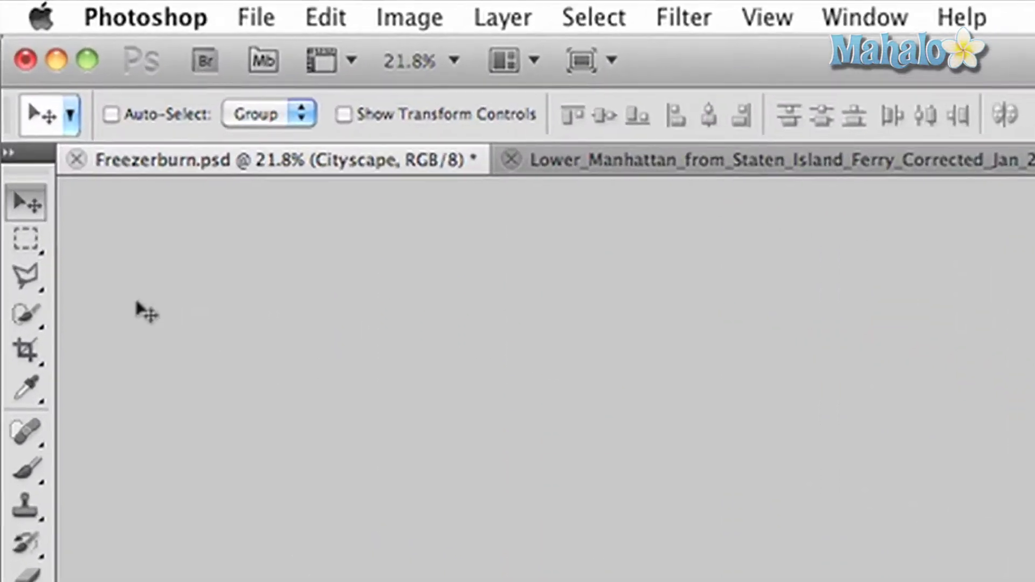
- Trace a Polygonal Lasso selection around the mountain ridge down to the horizon line
left_click(8, 69)
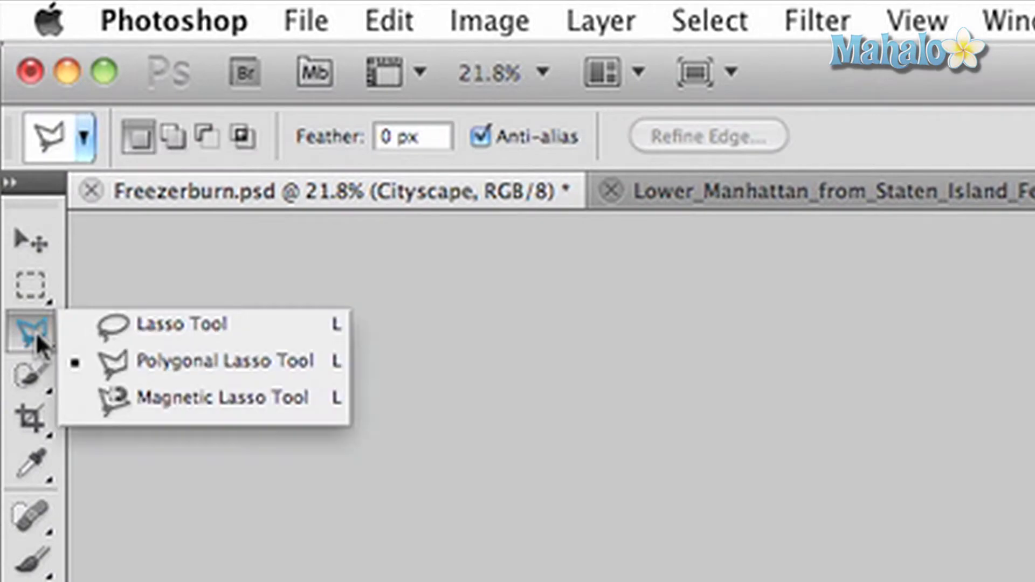
left_click(162, 358)
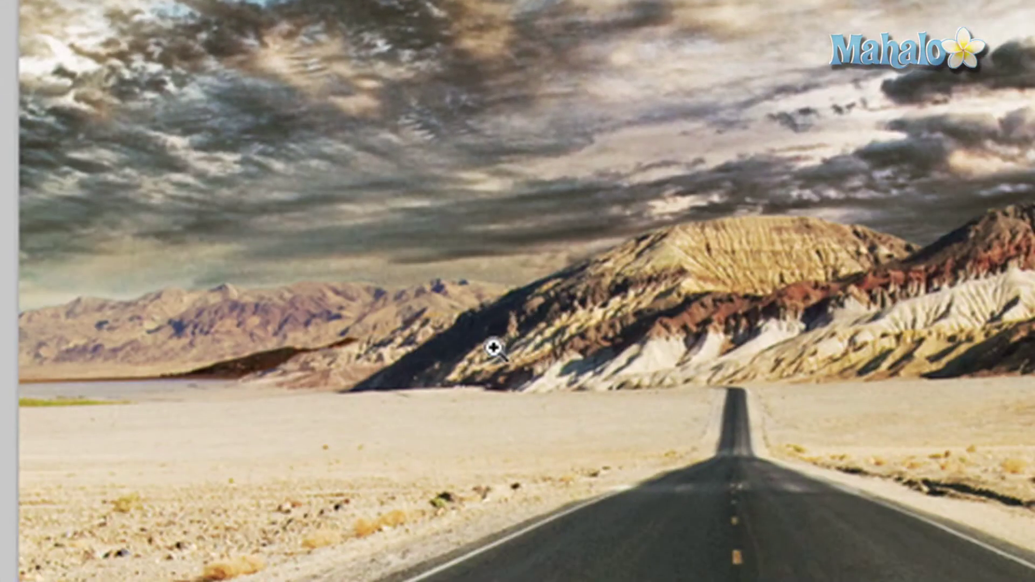
left_click(492, 347)
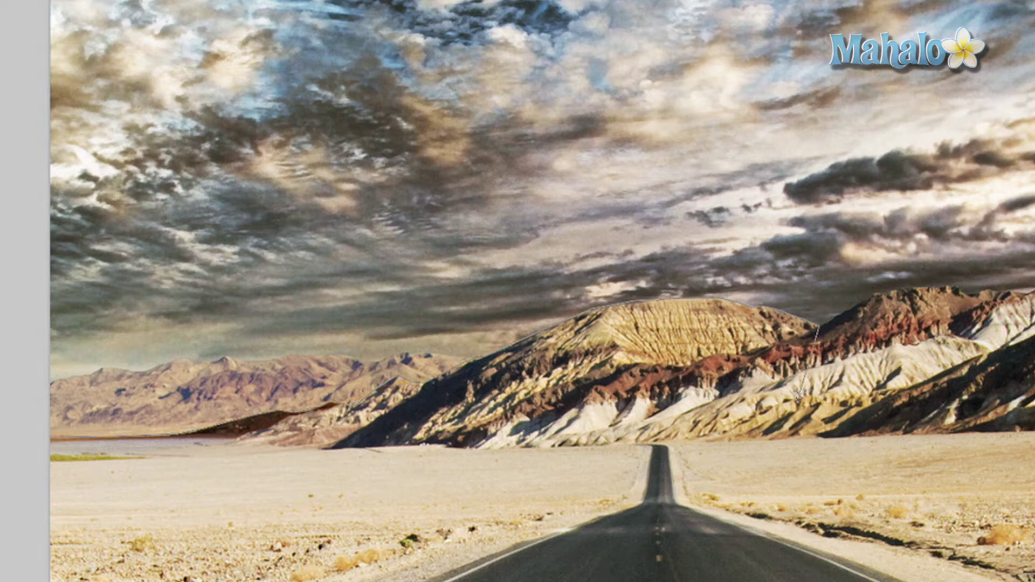
left_click(792, 440)
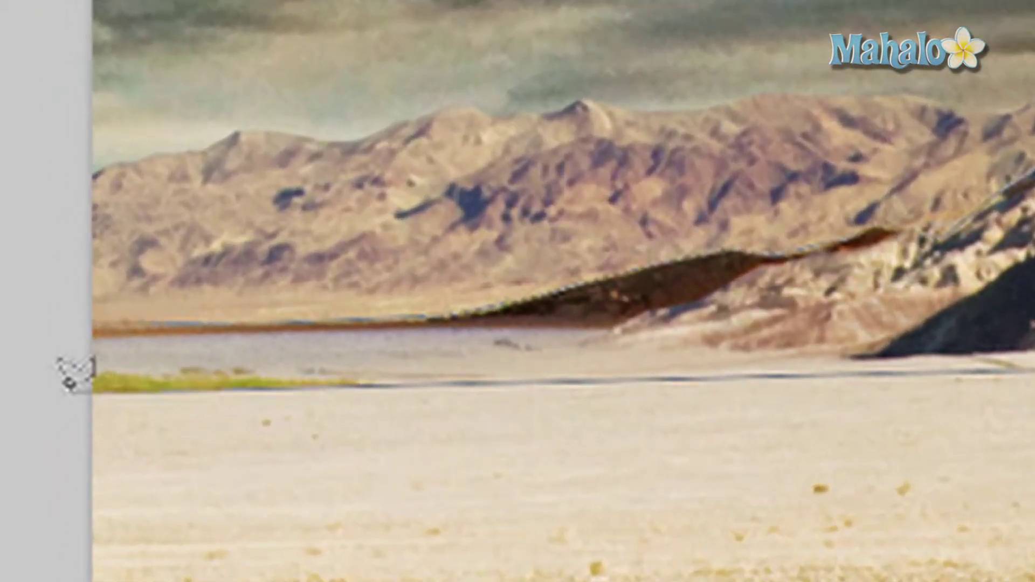
left_click(68, 391)
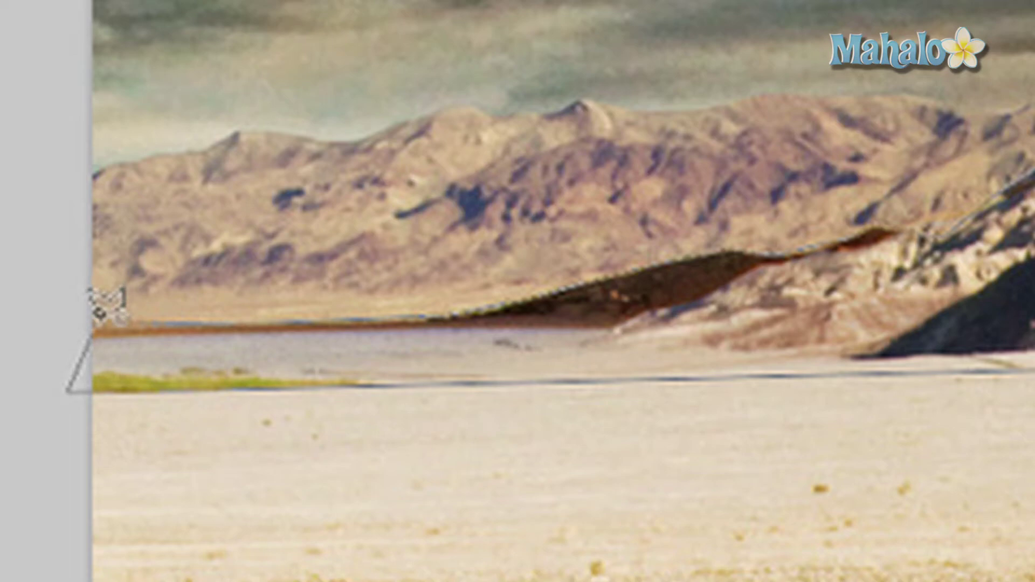
left_click(103, 308)
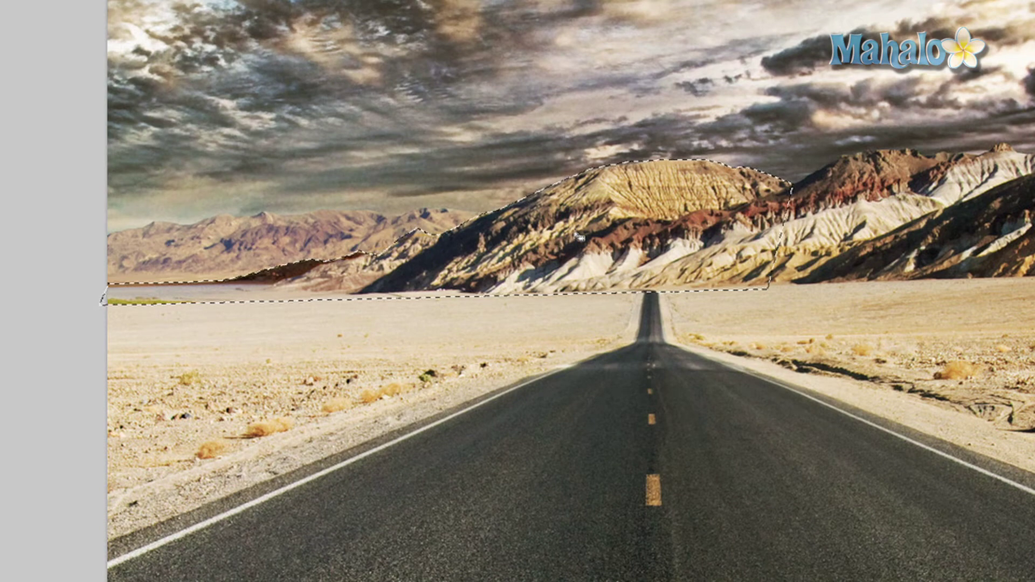
right_click(578, 236)
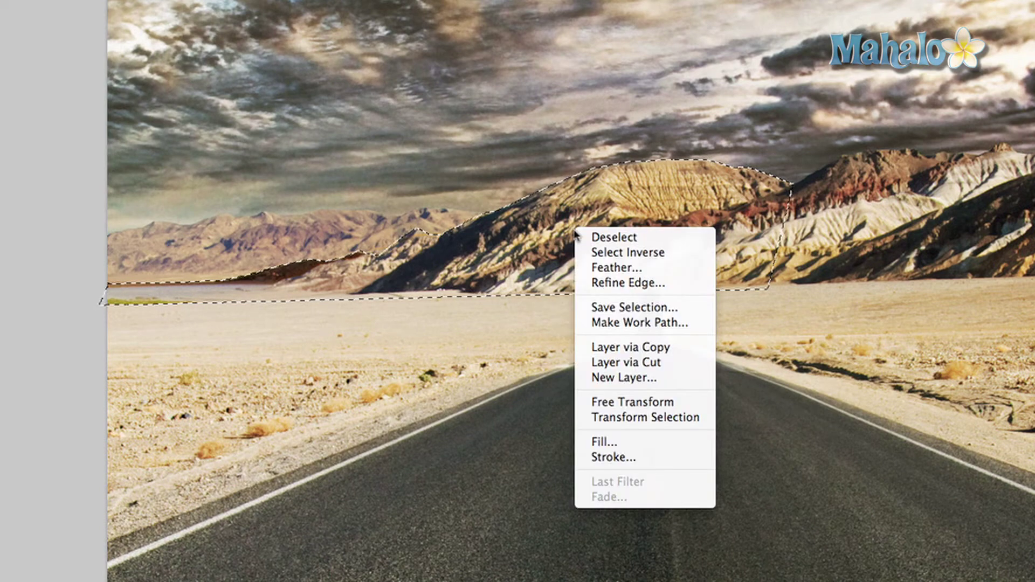
- Copy the selected mountain ridge onto a new layer with Layer via Copy
left_click(626, 345)
scroll(627, 339, "down", 3)
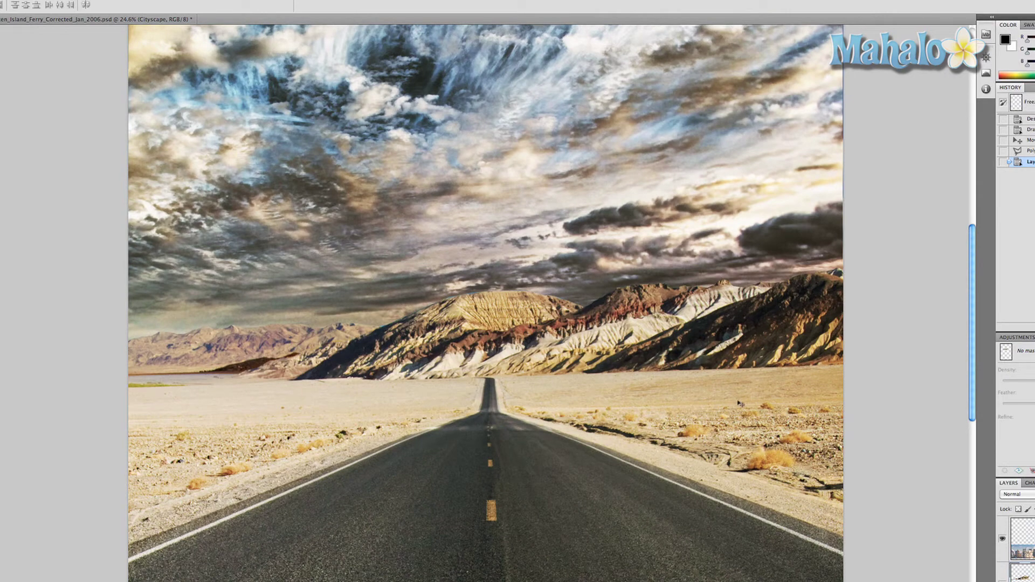
scroll(740, 403, "down", 3)
- Undo the stray mountain move, then drag the Cityscape layer up onto the road's horizon
left_click_drag(707, 580, 661, 421)
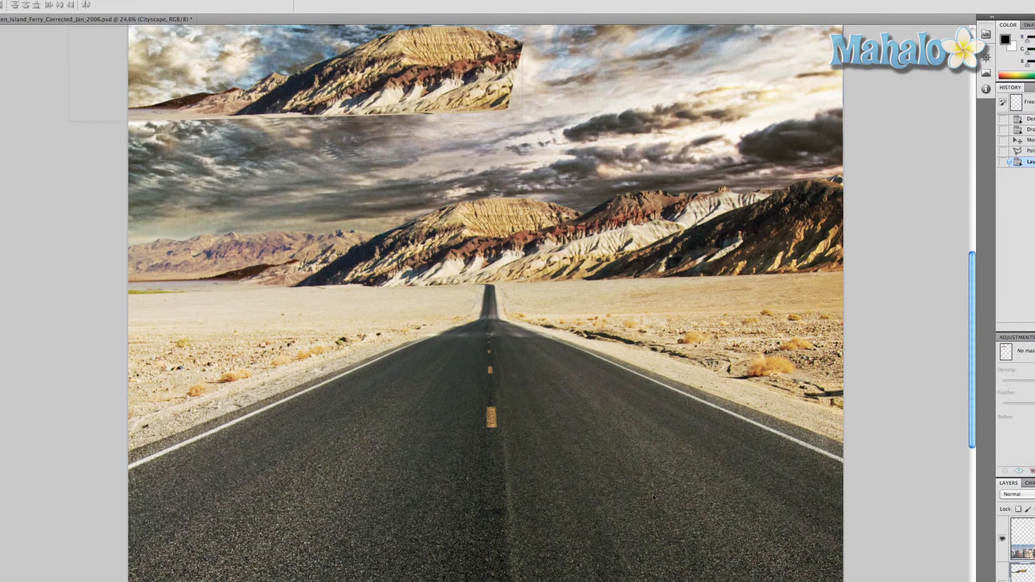
scroll(658, 529, "up", 1)
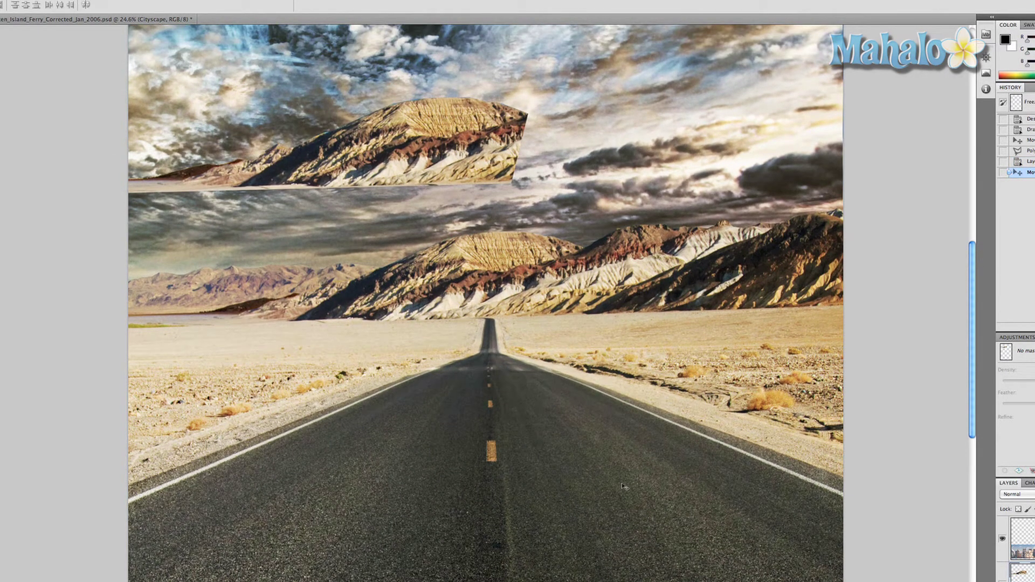
key("ctrl+z")
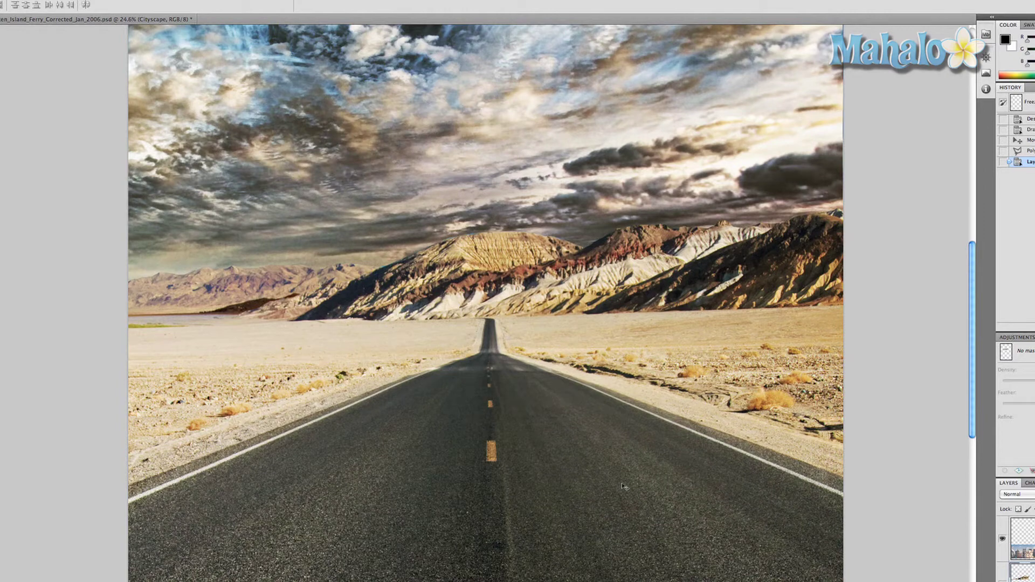
left_click(1029, 539)
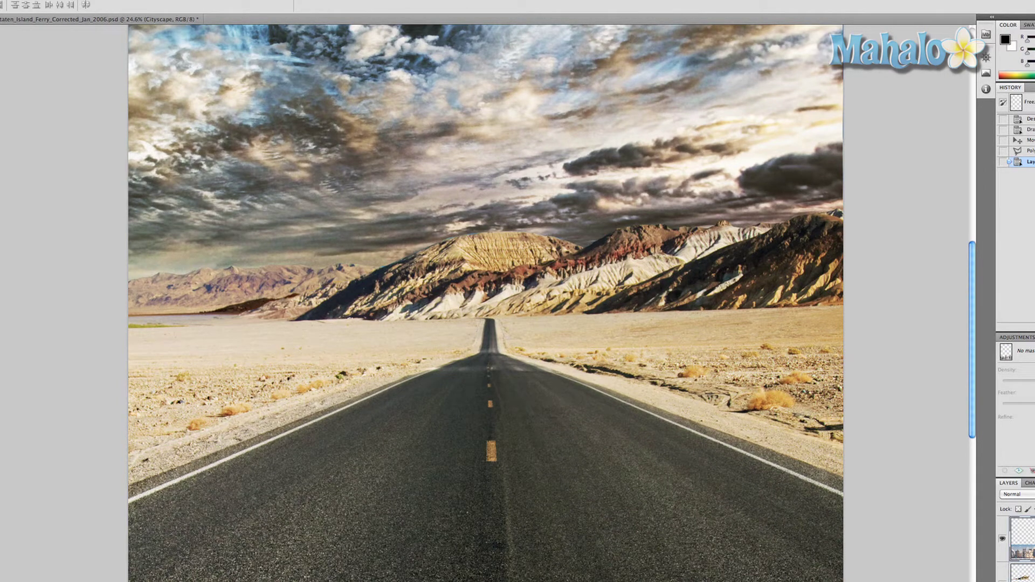
scroll(485, 302, "down", 2)
left_click_drag(486, 566, 485, 210)
left_click_drag(627, 350, 623, 229)
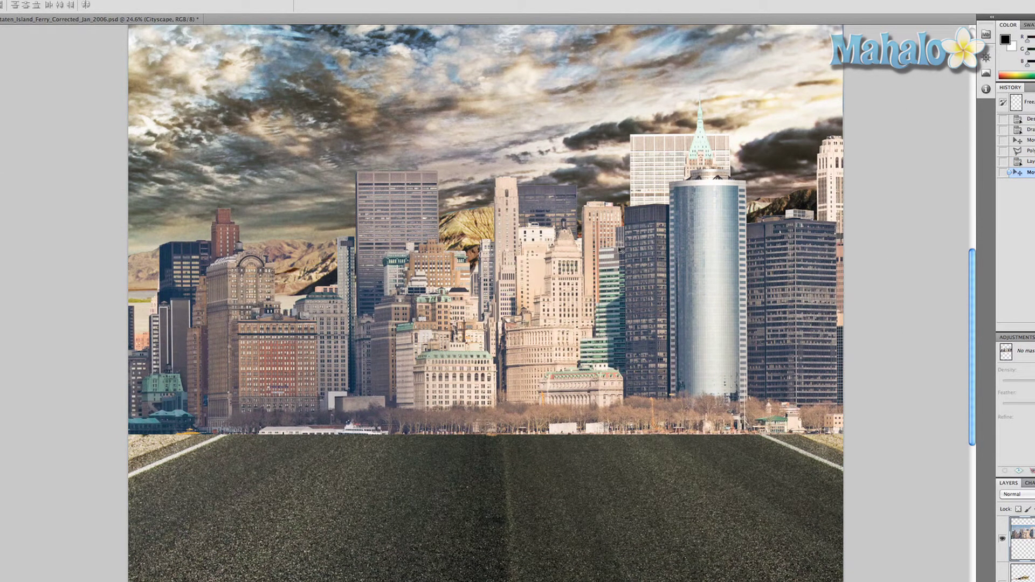
- Free-transform the Cityscape skyline down to about 38% and drag it left of the road
key("ctrl+t")
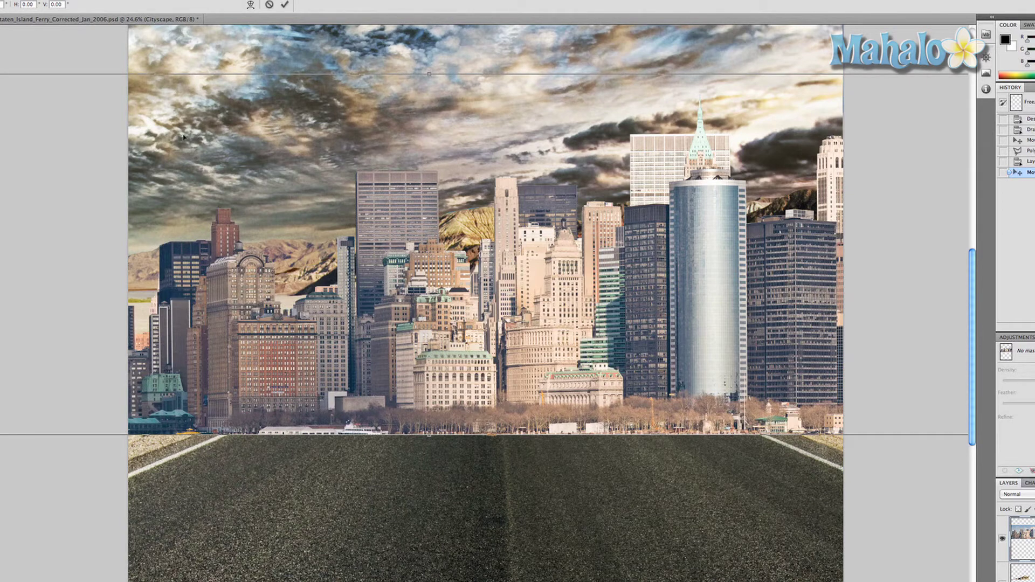
left_click_drag(165, 145, 486, 154)
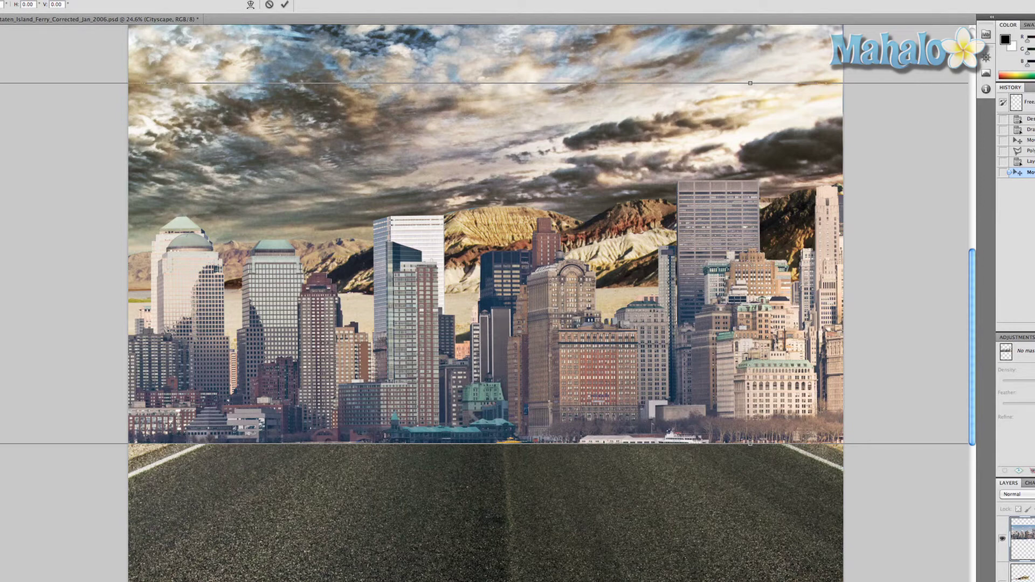
left_click_drag(27, 125, 44, 133)
left_click_drag(123, 123, 295, 170)
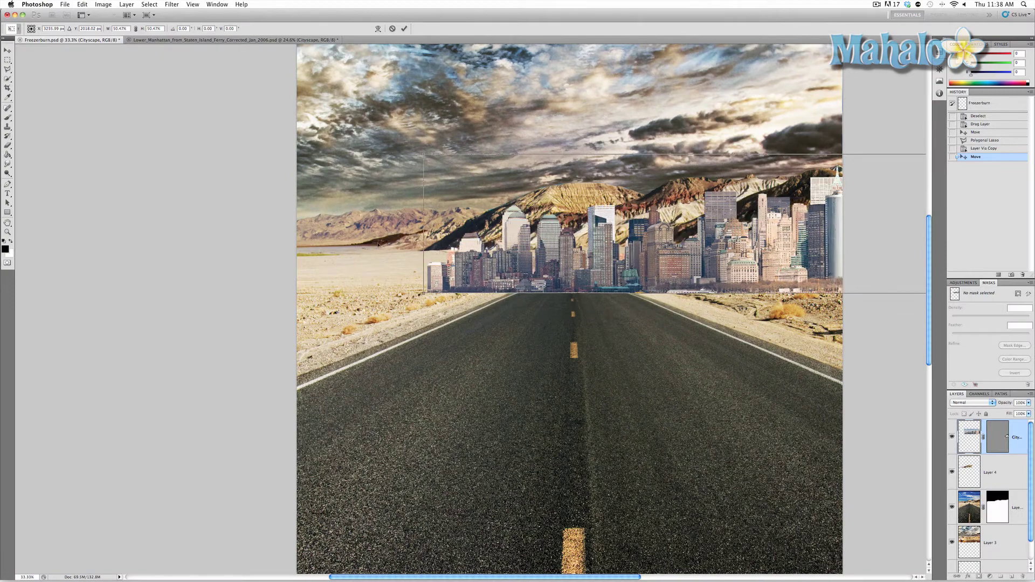
left_click_drag(510, 229, 349, 210)
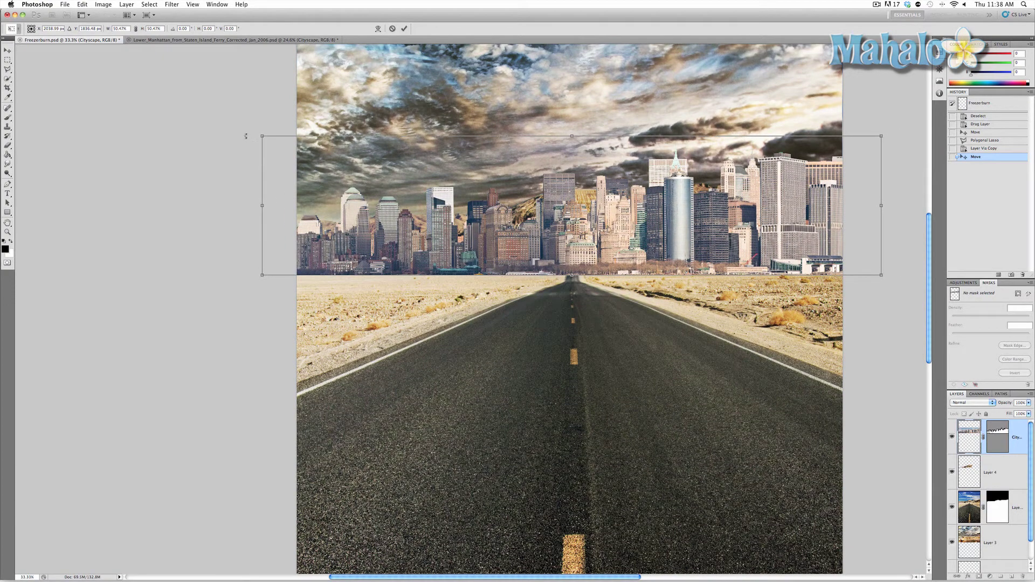
left_click_drag(263, 136, 601, 212)
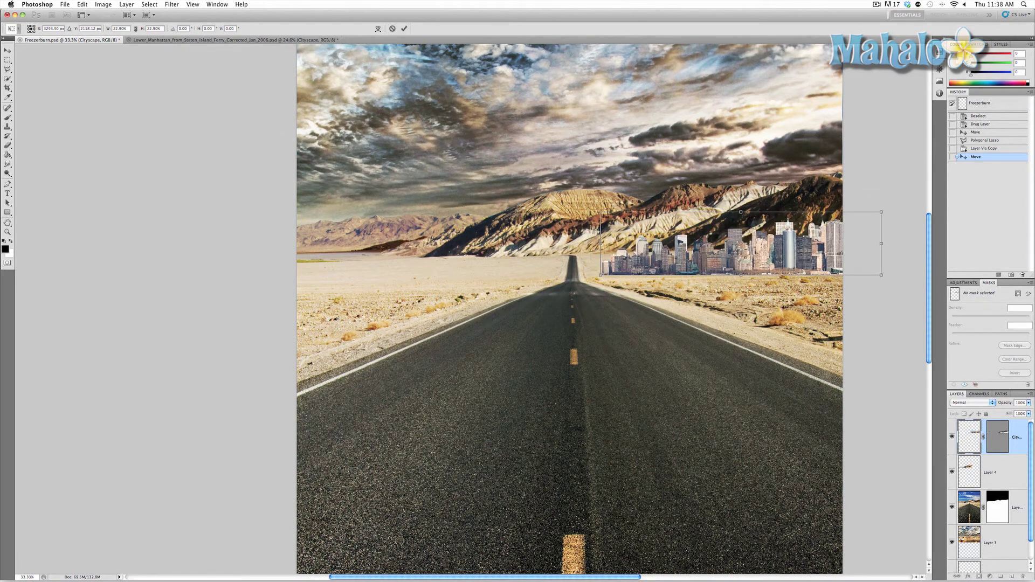
key("Return")
key("super+0")
left_click_drag(554, 244, 338, 232)
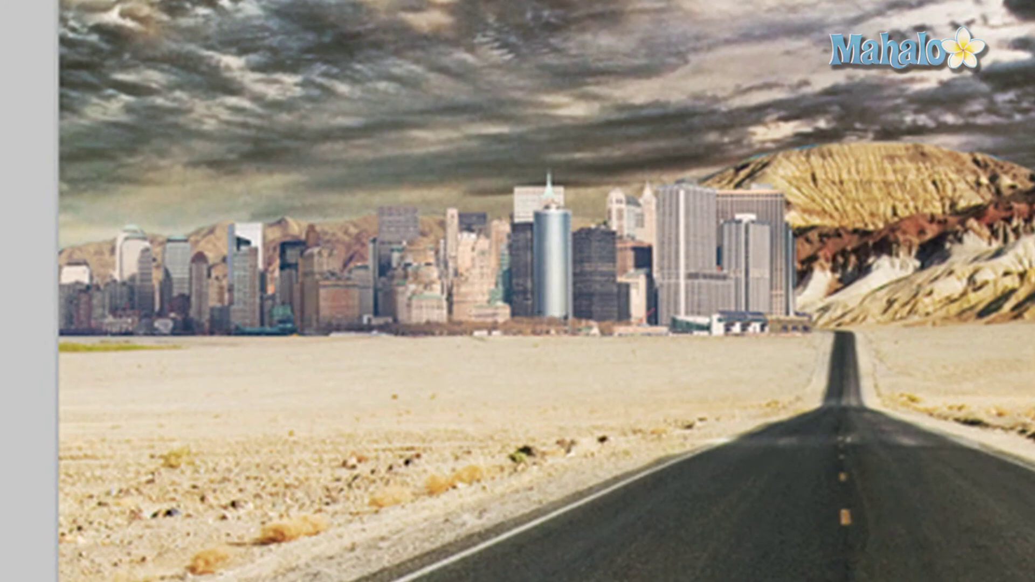
- Reorder the layers with Cmd+[ so the mountain copy sits in front of the skyline
key("ctrl+[")
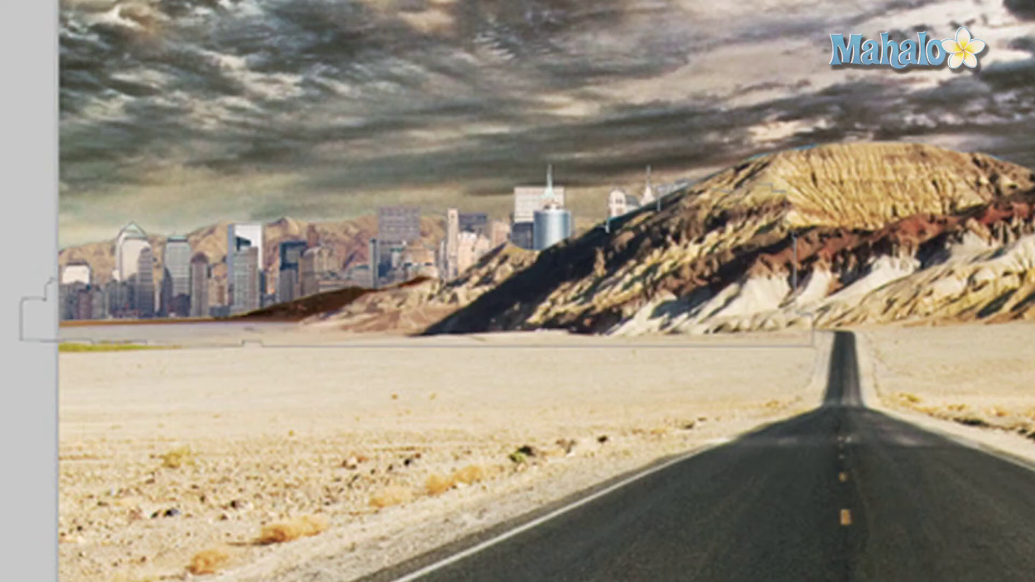